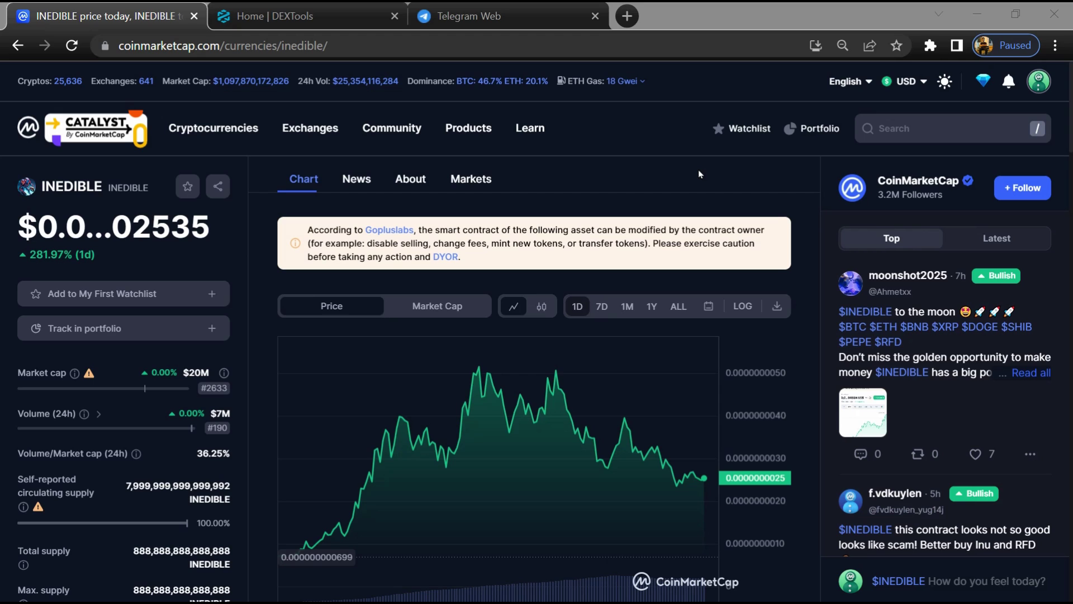
- Highlight the GoPlus Labs warning that INEDIBLE's contract owner can modify the smart contract
triple_click(617, 229)
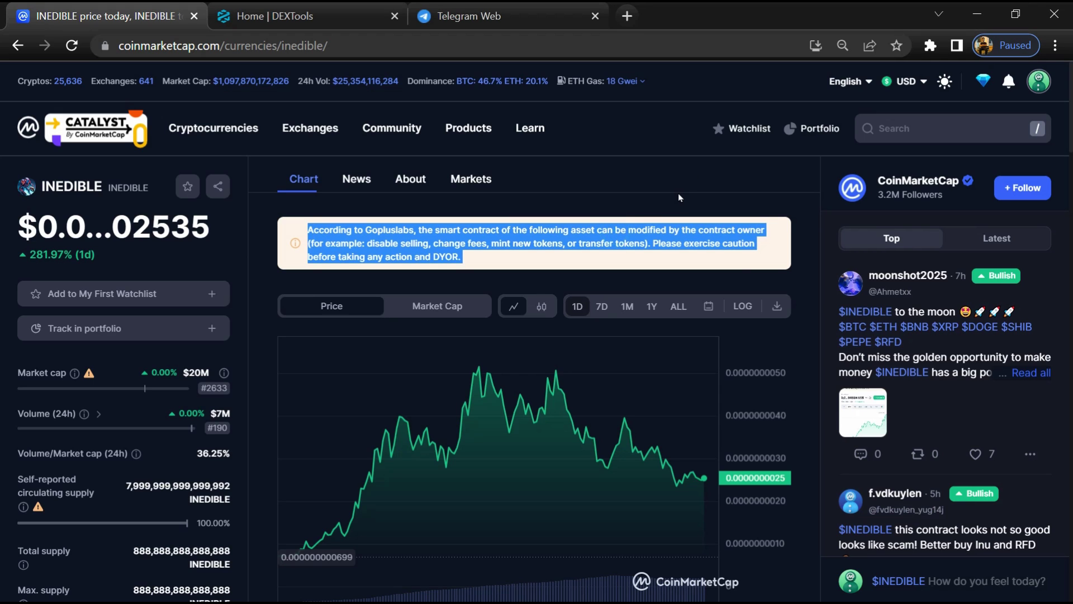
- Start a comment on INEDIBLE and set its sentiment to Bearish instead of Bullish
left_click(761, 263)
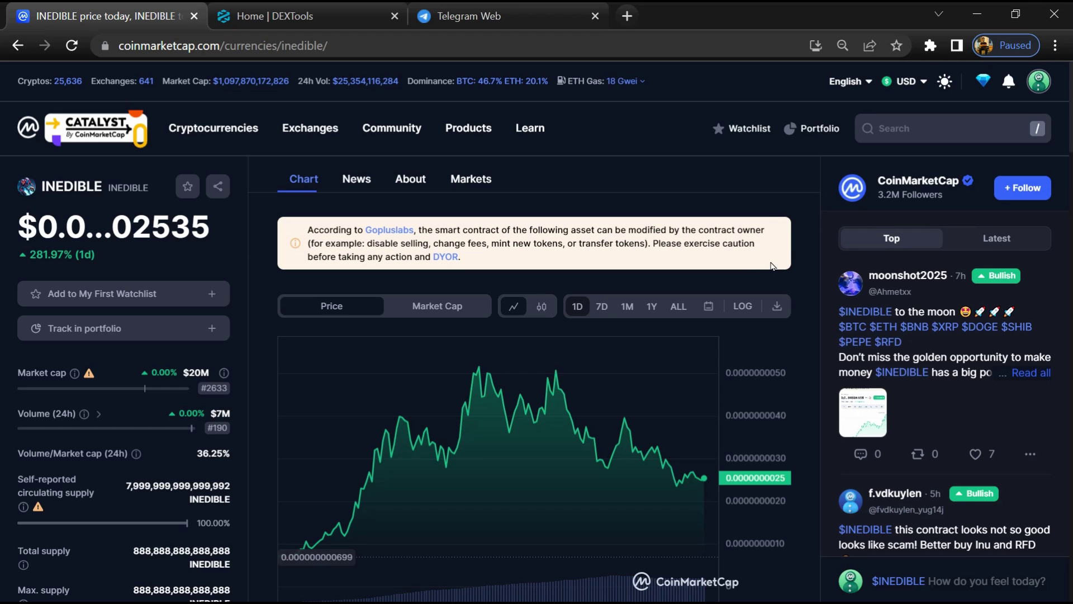
left_click(971, 573)
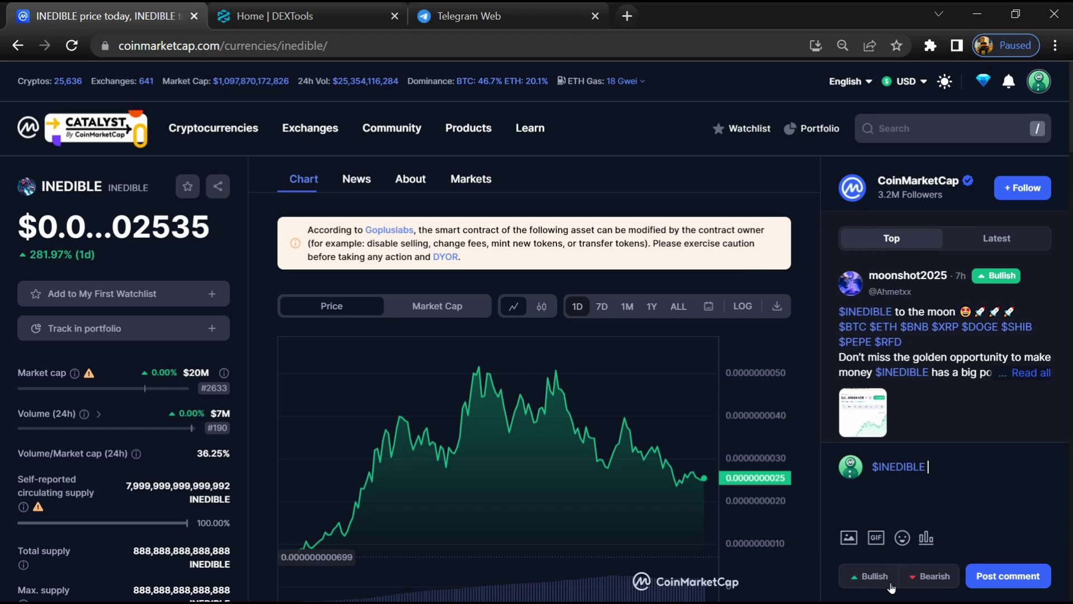
left_click(874, 576)
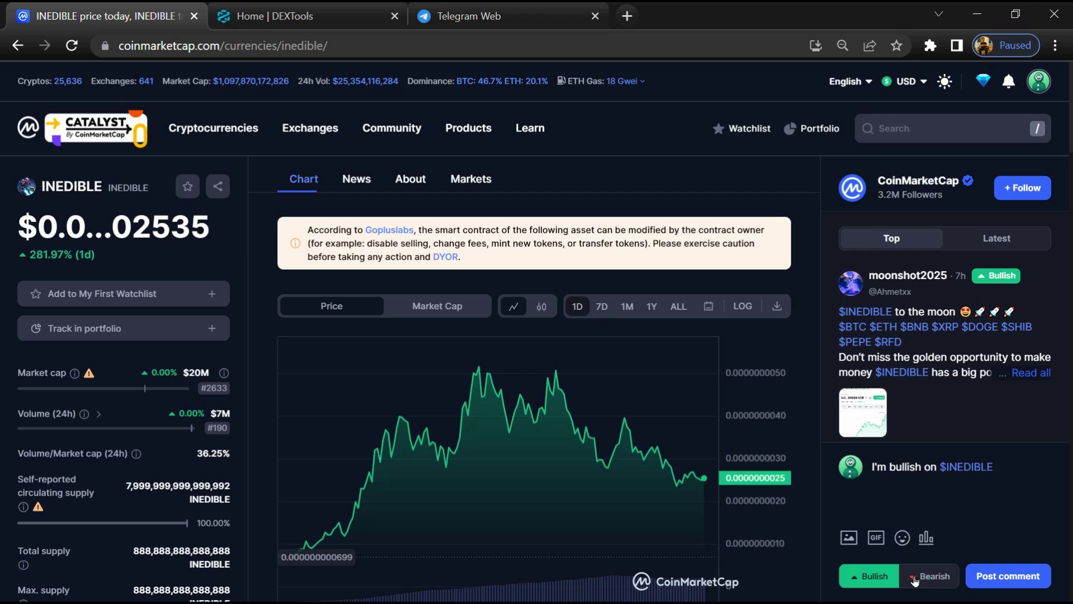
left_click(919, 583)
left_click(934, 579)
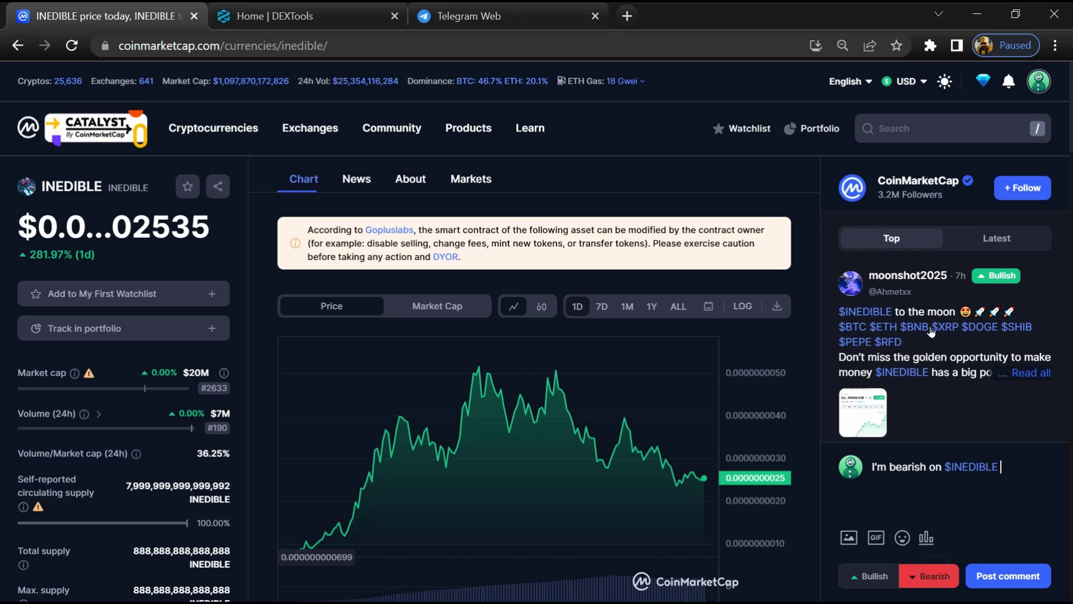
- Highlight the moonshot and scam-warning posts, then copy INEDIBLE's Ethereum contract address
left_click_drag(919, 310, 979, 373)
scroll(980, 372, "down", 5)
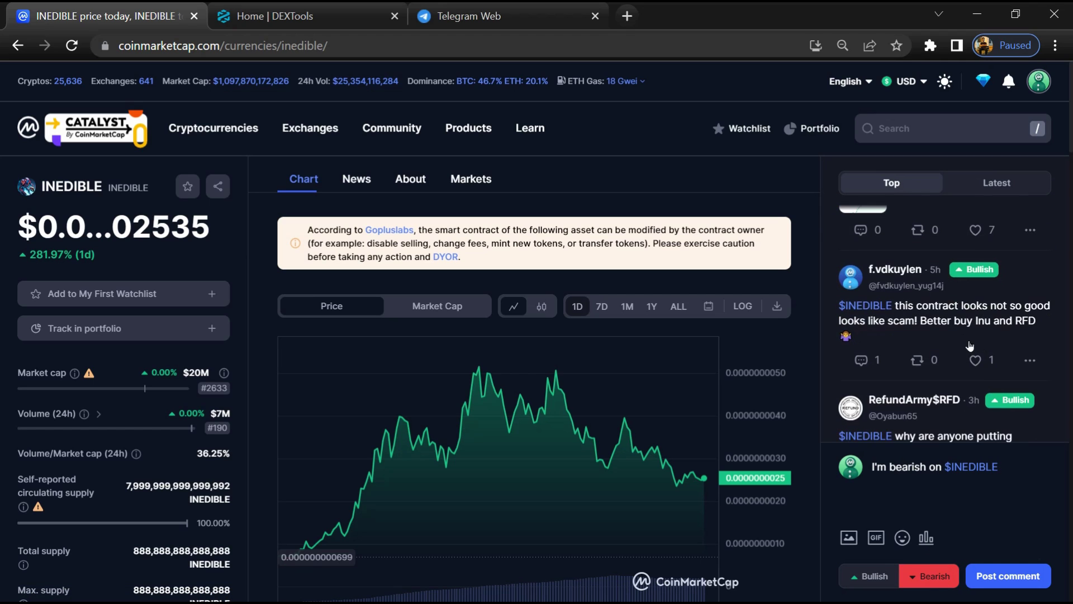
left_click_drag(919, 308, 1037, 323)
scroll(981, 359, "down", 1)
scroll(981, 359, "down", 2)
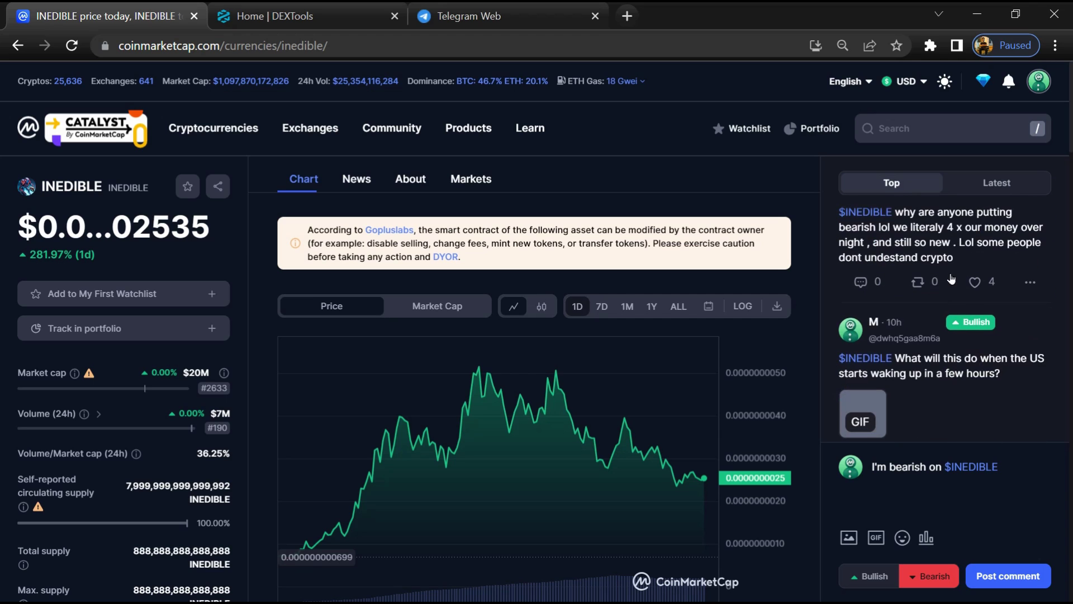
mouse_move(919, 213)
left_mouse_down()
mouse_move(949, 245)
mouse_move(1016, 278)
left_mouse_up()
scroll(953, 318, "down", 2)
scroll(1001, 331, "up", 3)
scroll(1002, 333, "down", 3)
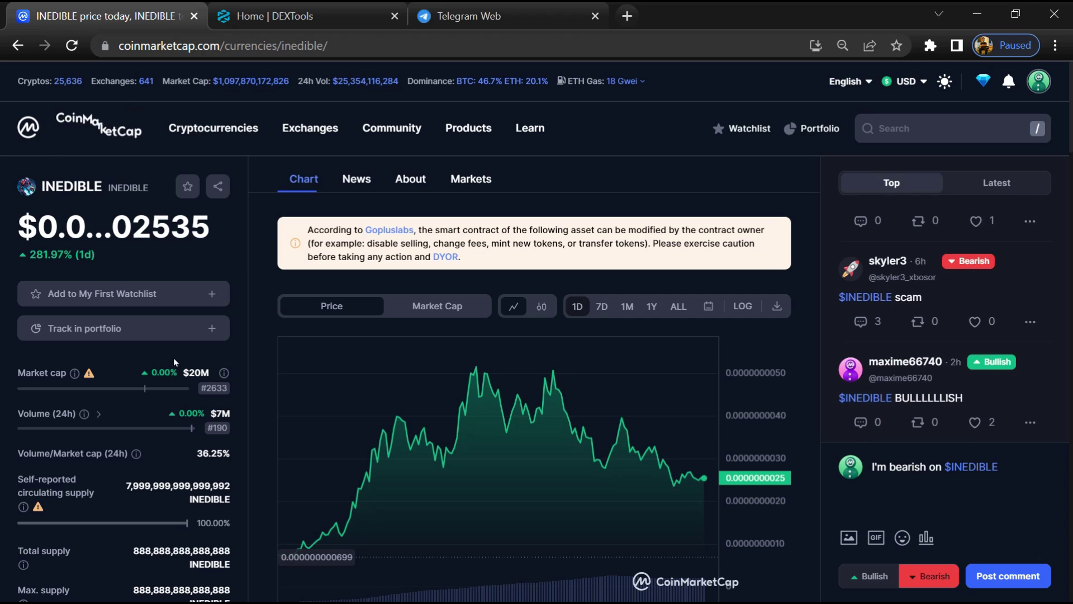
scroll(173, 358, "down", 3)
scroll(168, 393, "down", 3)
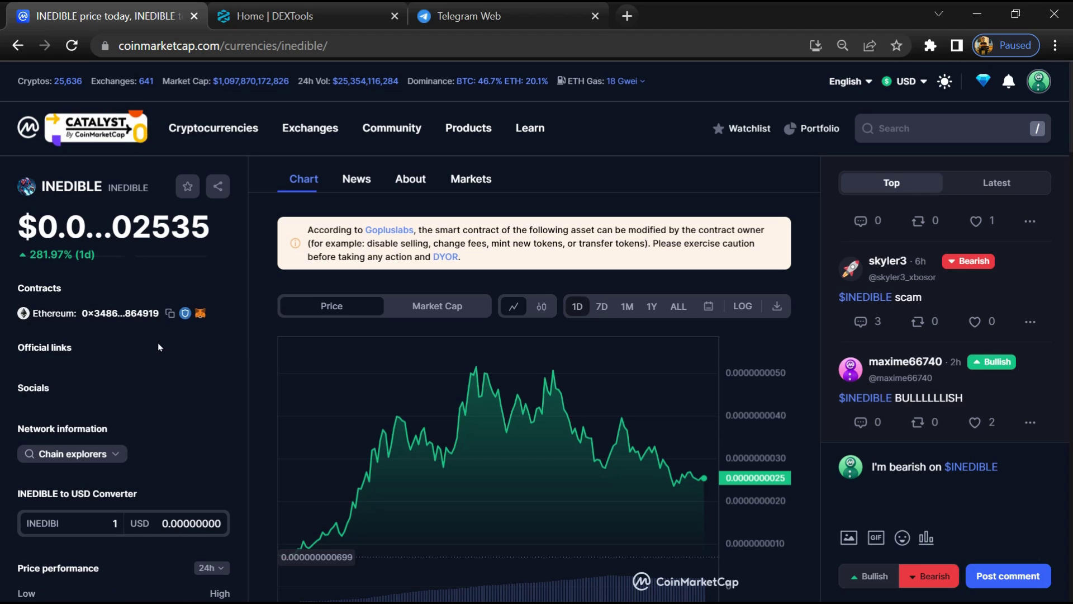
left_click(169, 312)
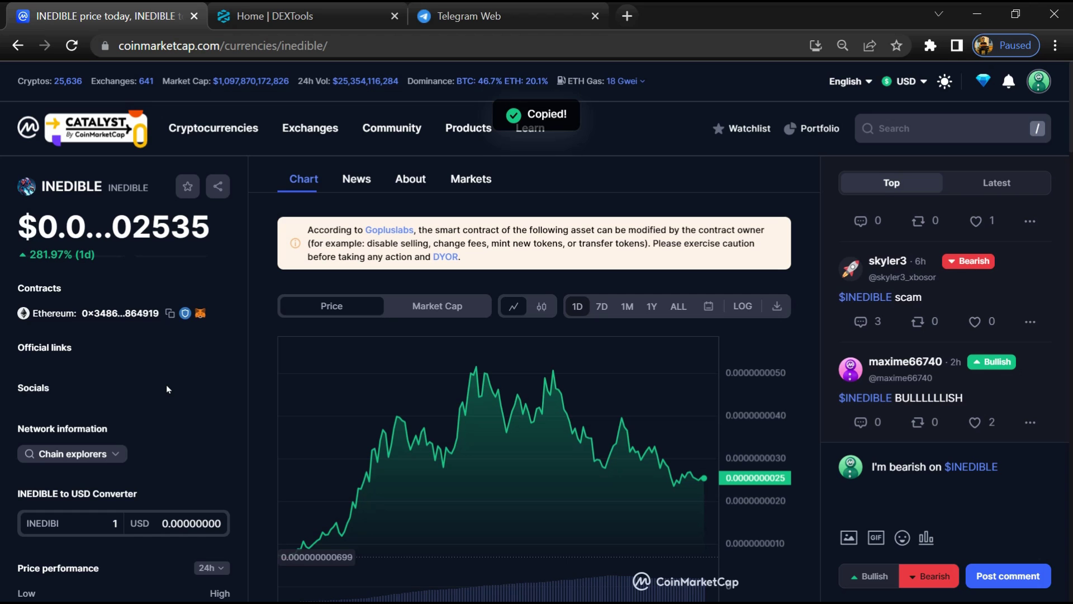
- Paste the copied INEDIBLE contract address into DEXTools search to find its INEDIBLE/WETH pairs
left_click(276, 17)
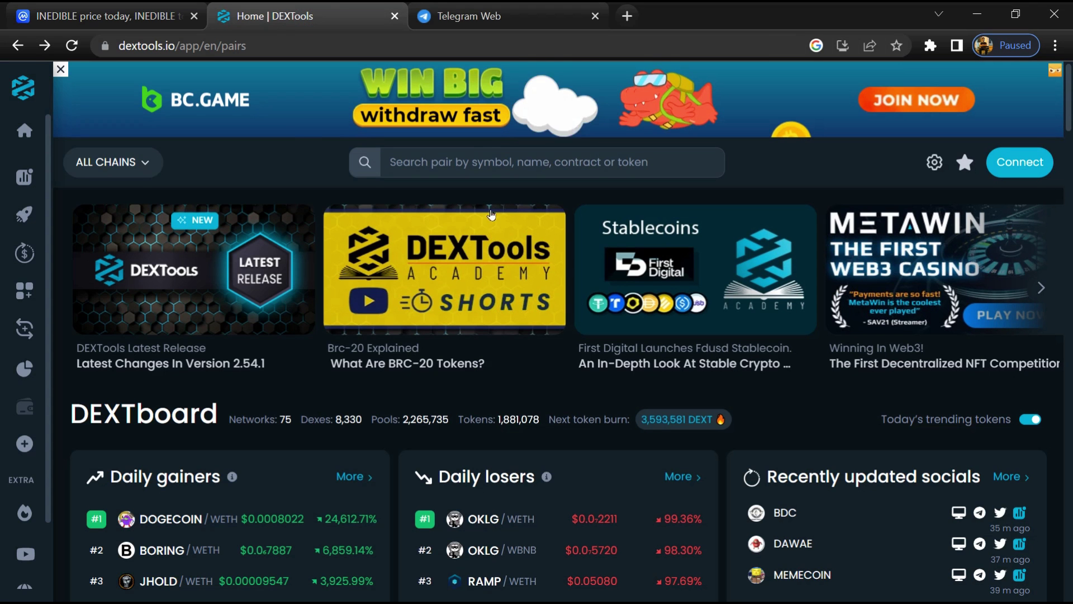
left_click(487, 160)
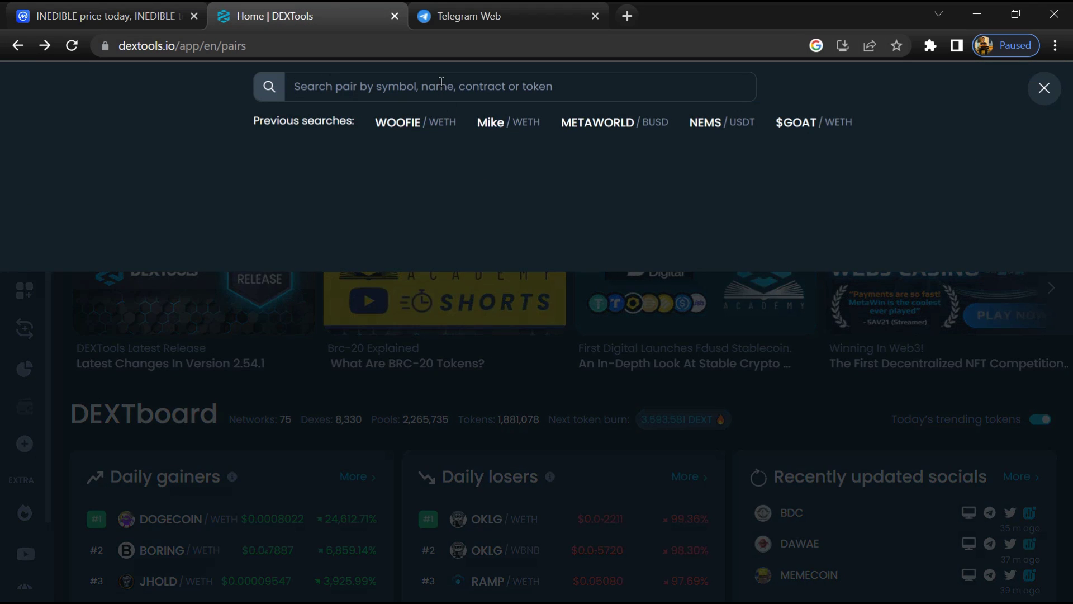
right_click(445, 87)
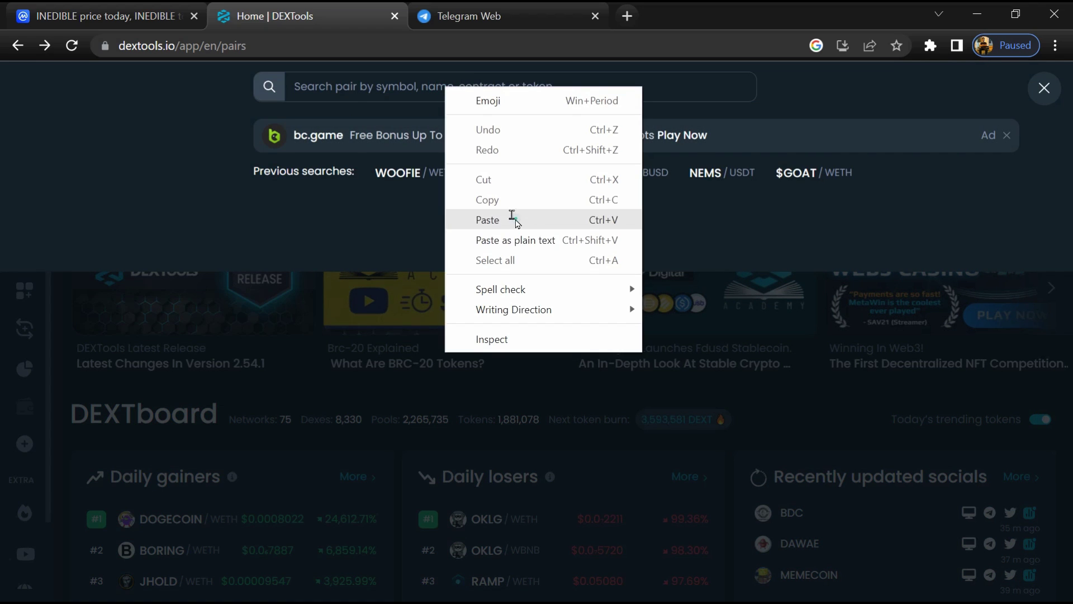
left_click(515, 220)
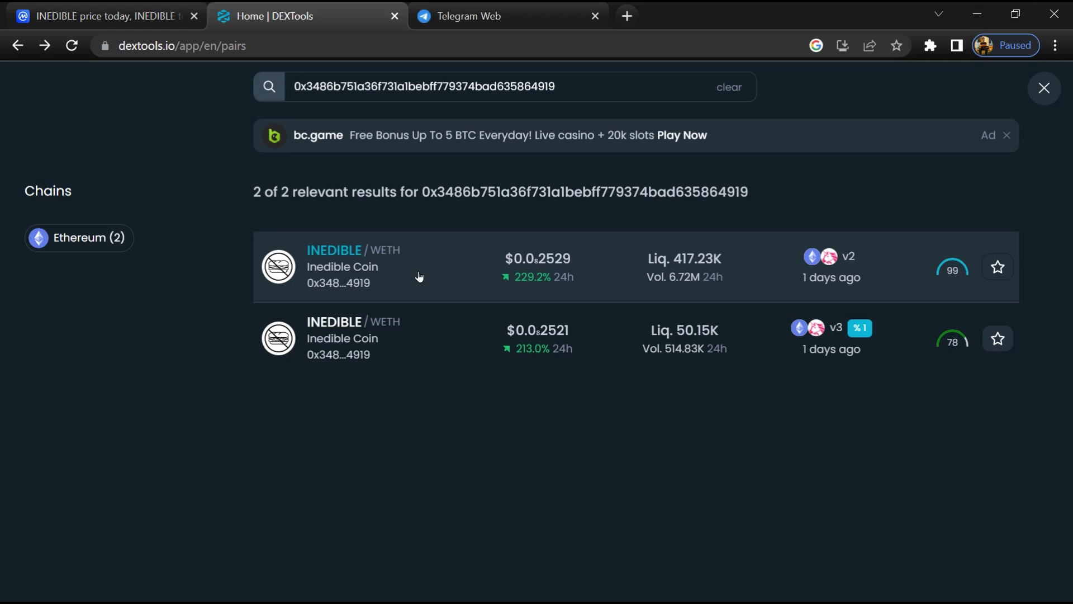
left_click(415, 275)
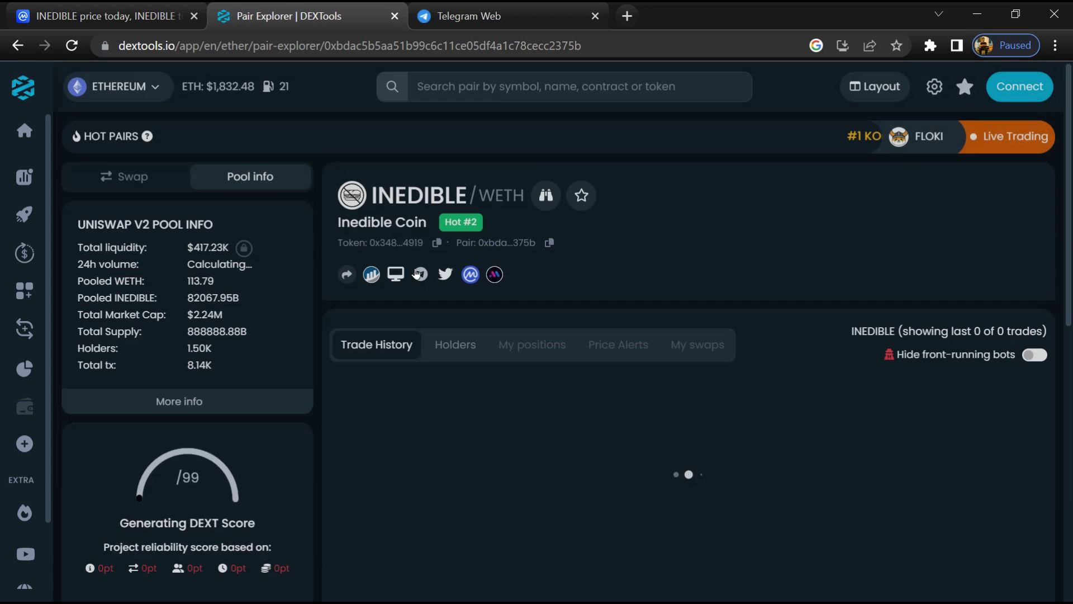
scroll(198, 395, "down", 5)
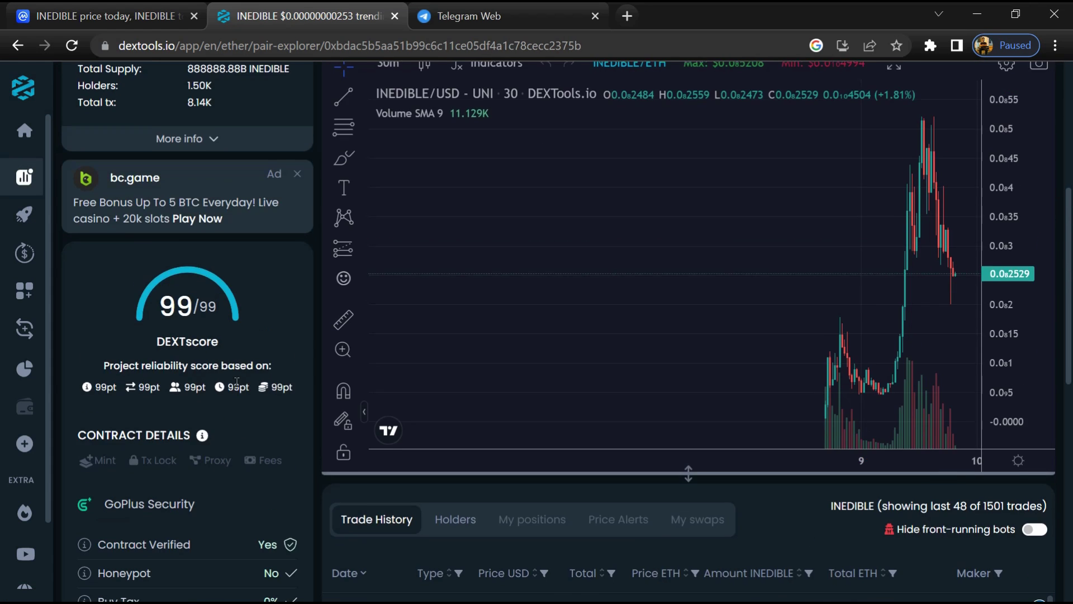
scroll(198, 395, "down", 4)
left_click_drag(78, 437, 189, 438)
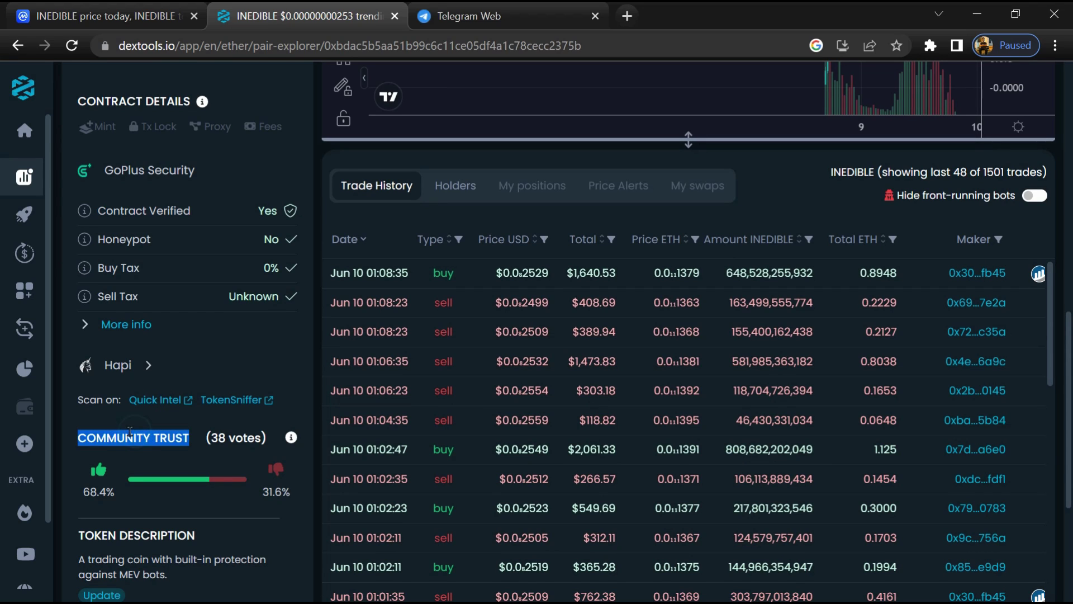
double_click(93, 493)
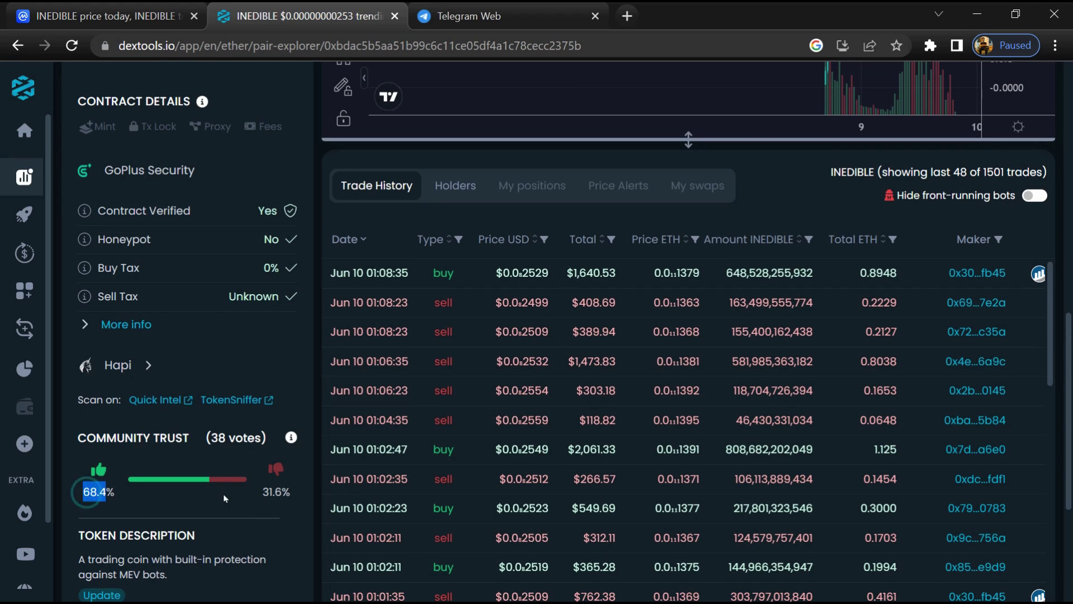
double_click(275, 492)
scroll(580, 371, "down", 2)
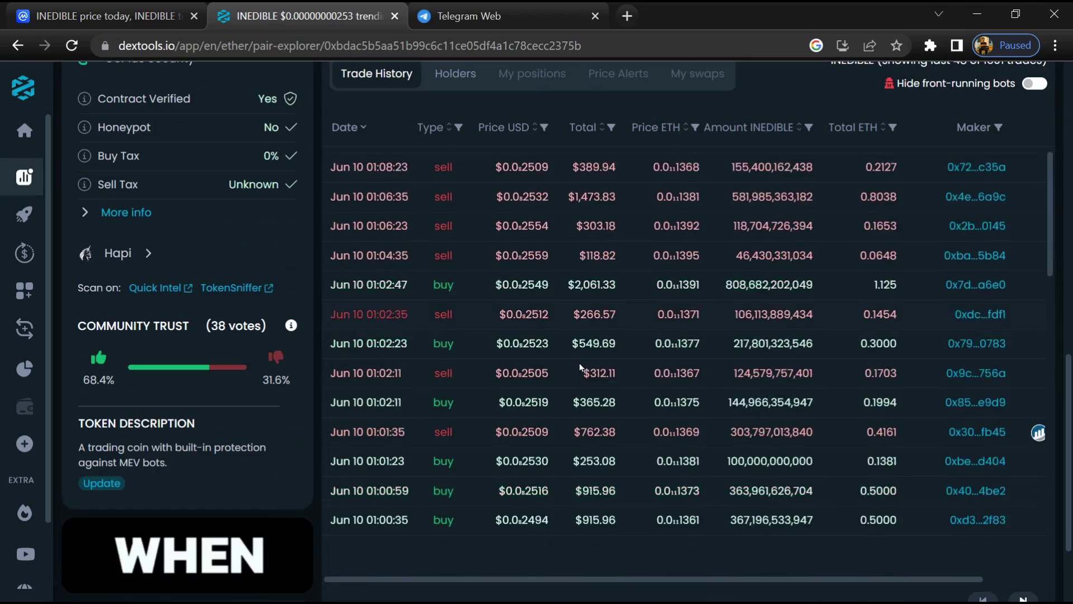
scroll(580, 371, "down", 4)
scroll(580, 371, "down", 4)
scroll(580, 372, "down", 4)
scroll(576, 370, "down", 2)
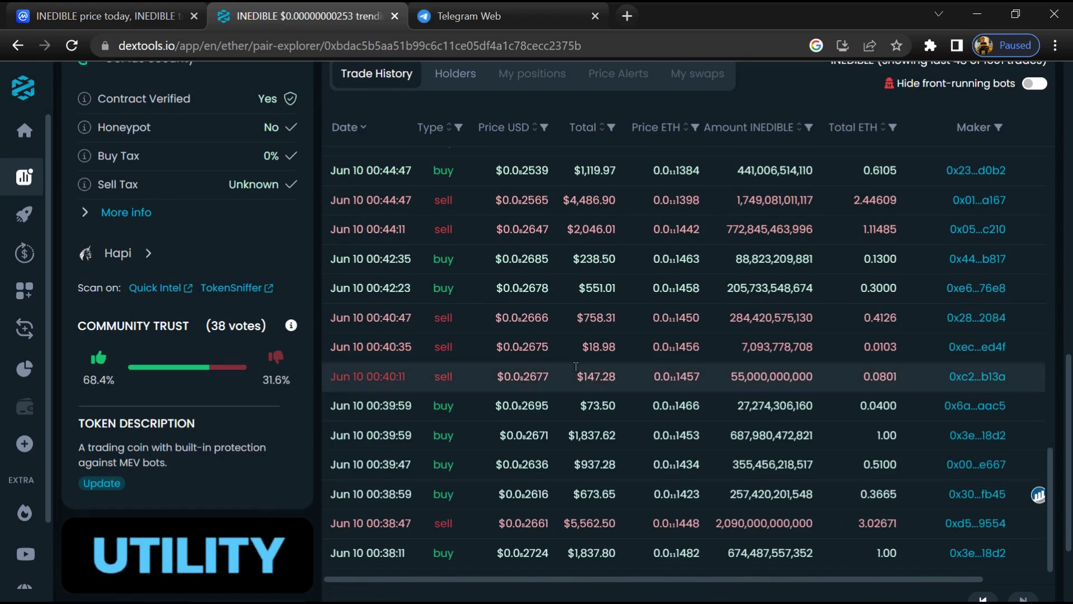
scroll(576, 366, "up", 1)
scroll(575, 366, "up", 3)
scroll(576, 366, "up", 2)
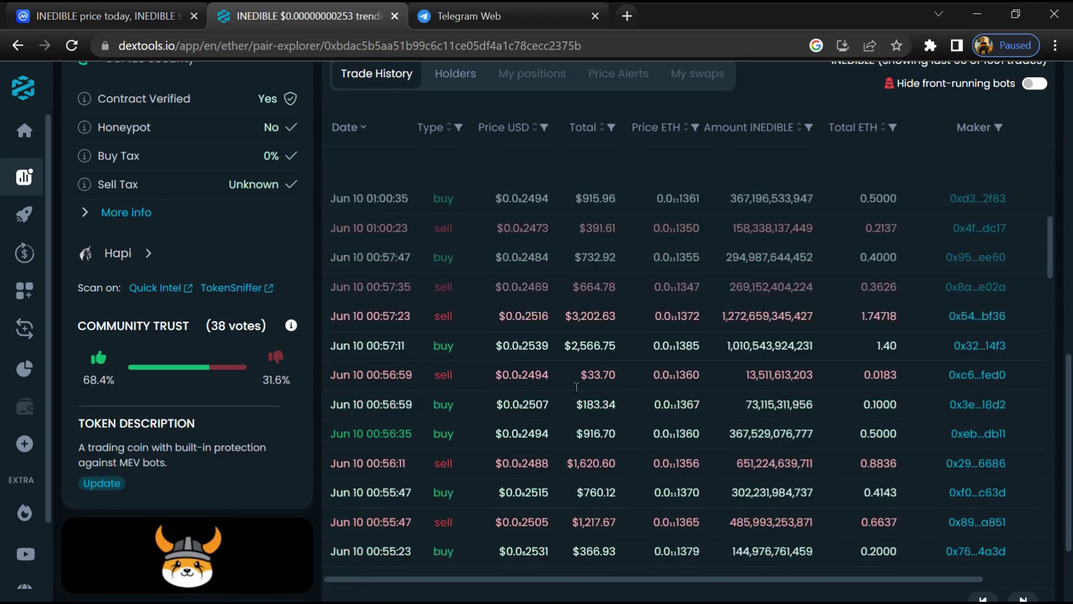
scroll(576, 366, "up", 3)
scroll(576, 387, "up", 1)
scroll(576, 387, "up", 3)
scroll(576, 387, "down", 2)
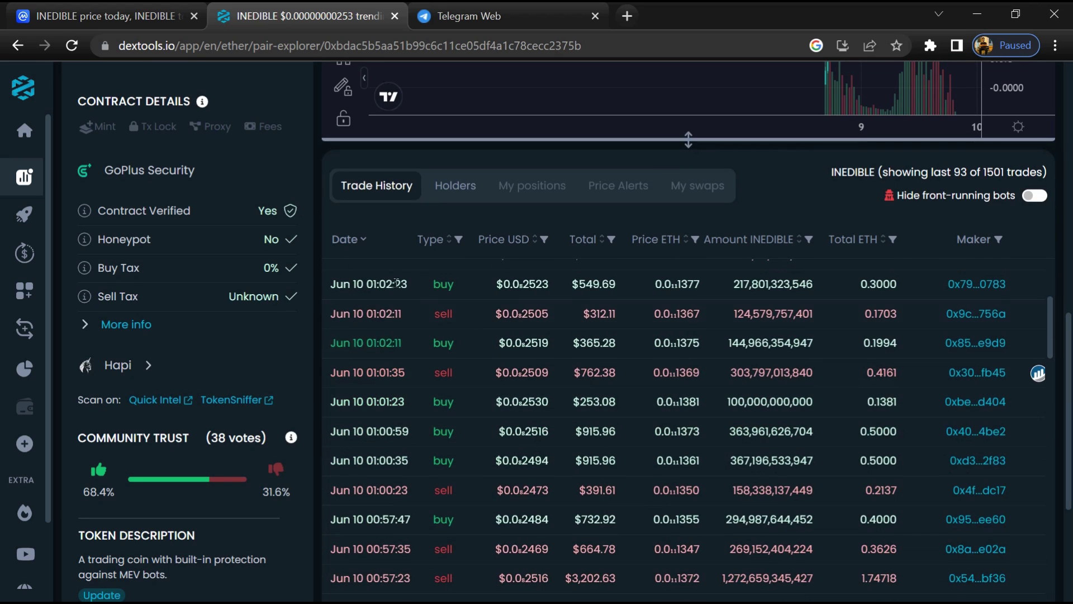
- Open INEDIBLE's Markets list and highlight its Uniswap v2, Uniswap v3 and BingX pairs
left_click(74, 10)
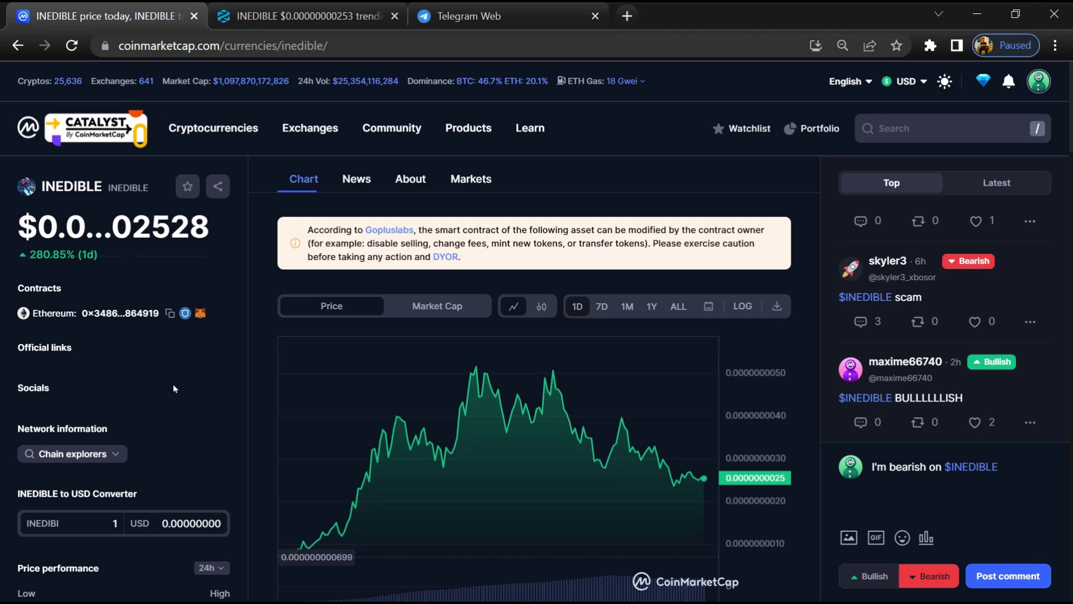
left_click(468, 178)
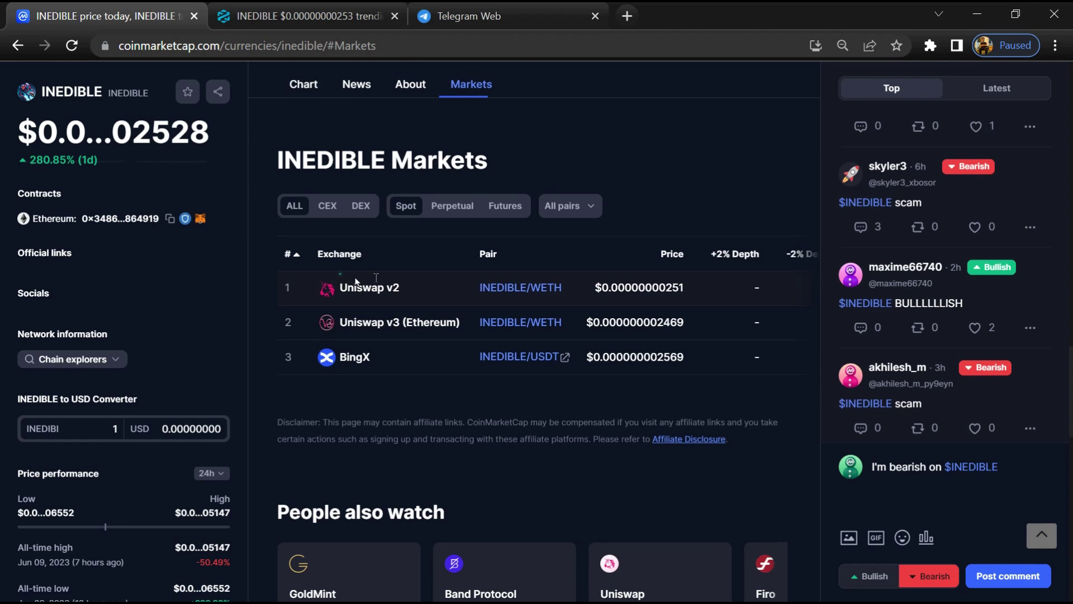
left_click_drag(355, 281, 690, 362)
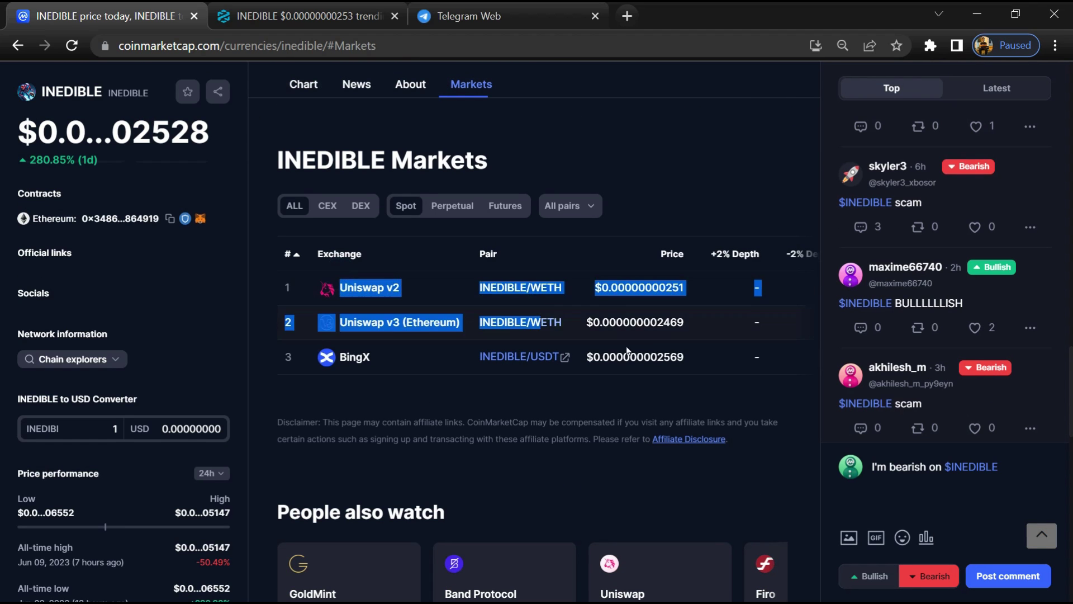
left_click(609, 398)
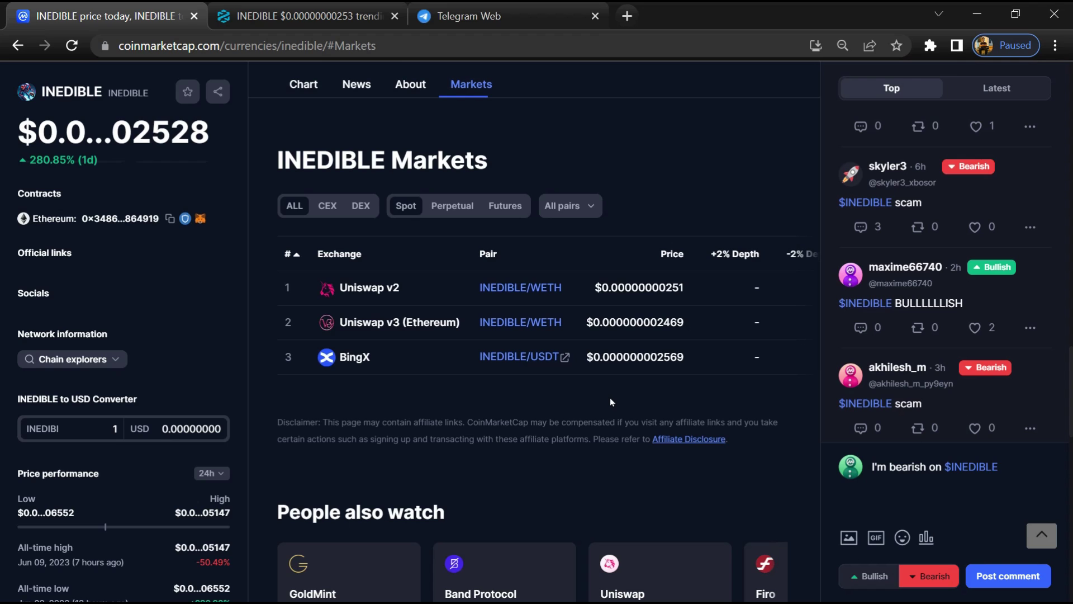
- Open the contract on Etherscan and highlight the 1,459 holders count
left_click(106, 218)
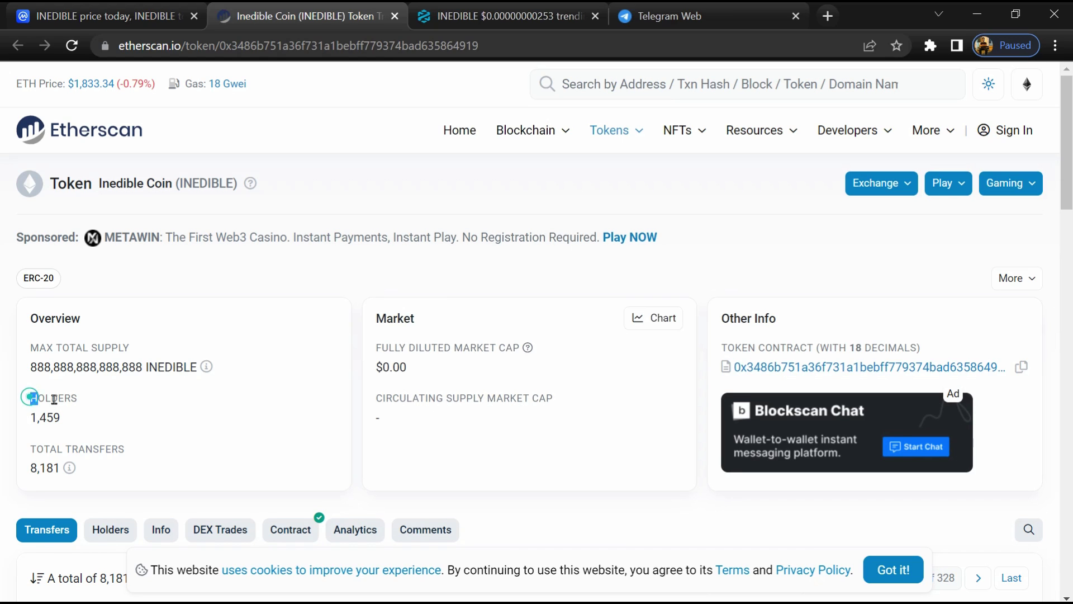
left_click_drag(54, 399, 199, 417)
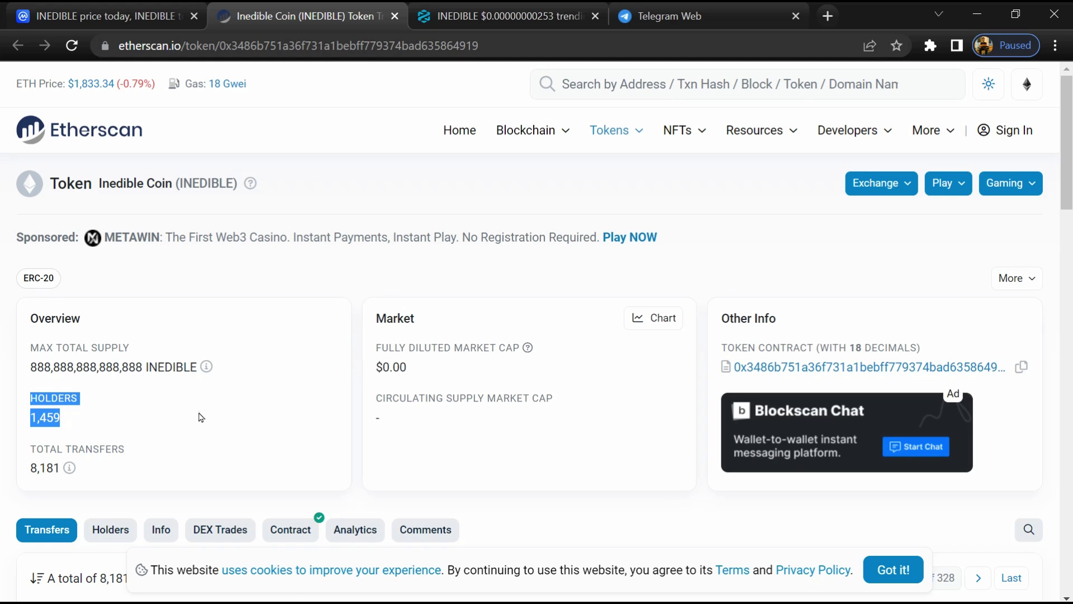
left_click(199, 416)
scroll(204, 376, "down", 4)
left_click(111, 193)
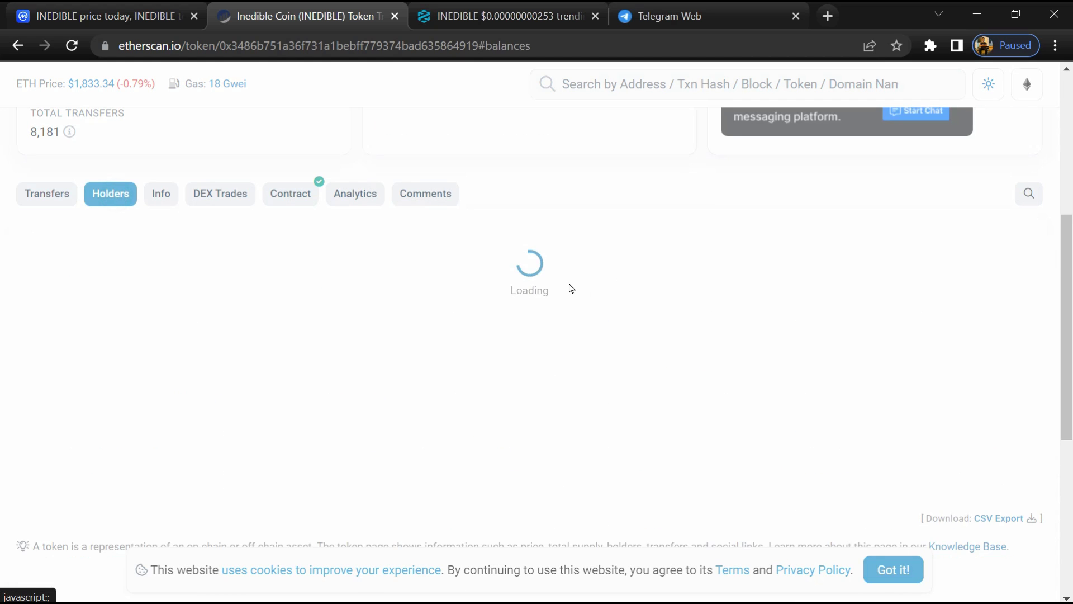
scroll(659, 369, "down", 1)
scroll(716, 388, "down", 2)
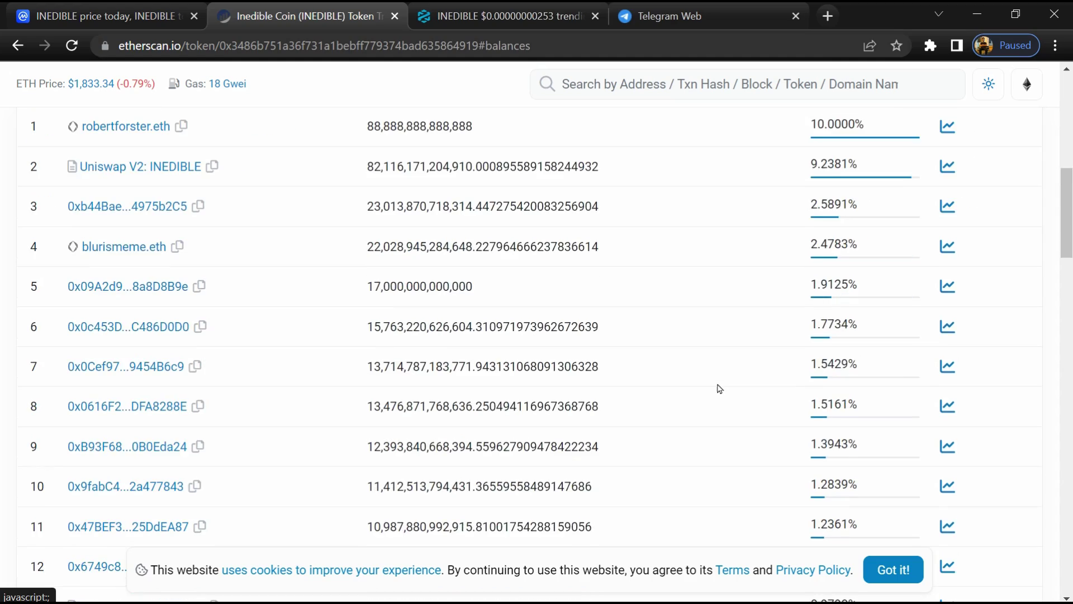
scroll(717, 388, "down", 3)
scroll(718, 388, "down", 2)
scroll(719, 389, "down", 3)
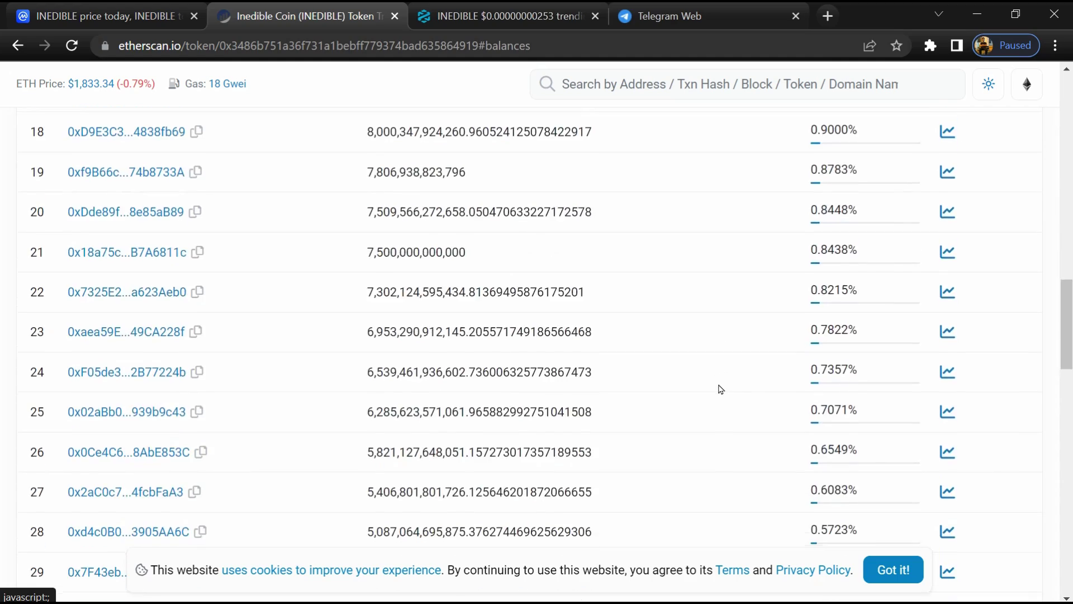
scroll(719, 389, "down", 4)
scroll(718, 390, "down", 2)
scroll(719, 389, "down", 2)
scroll(718, 388, "down", 2)
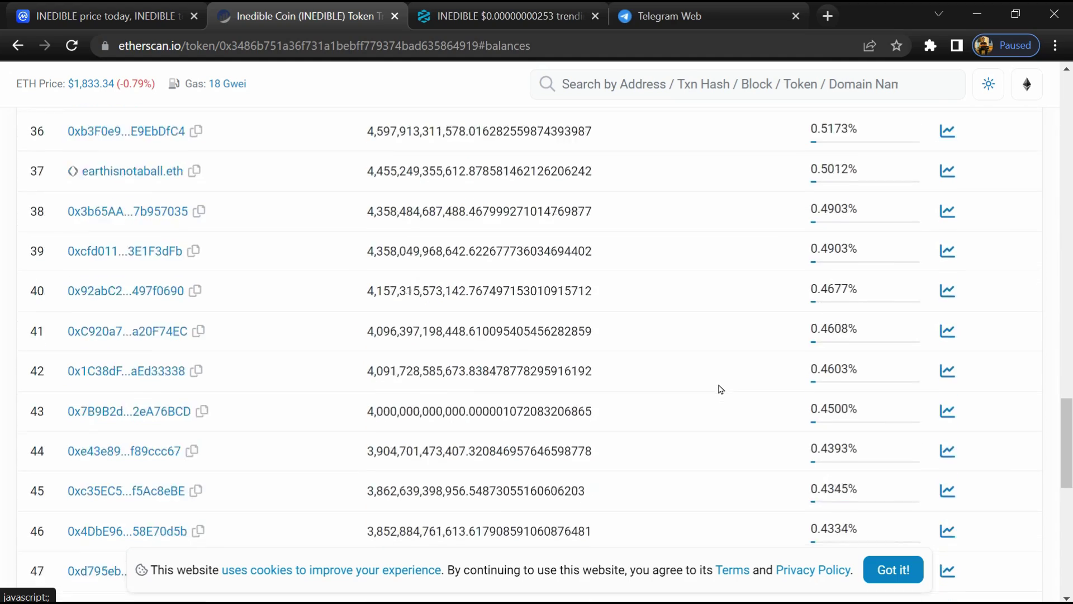
scroll(718, 389, "down", 2)
scroll(719, 389, "up", 5)
scroll(719, 389, "up", 5)
scroll(719, 389, "up", 4)
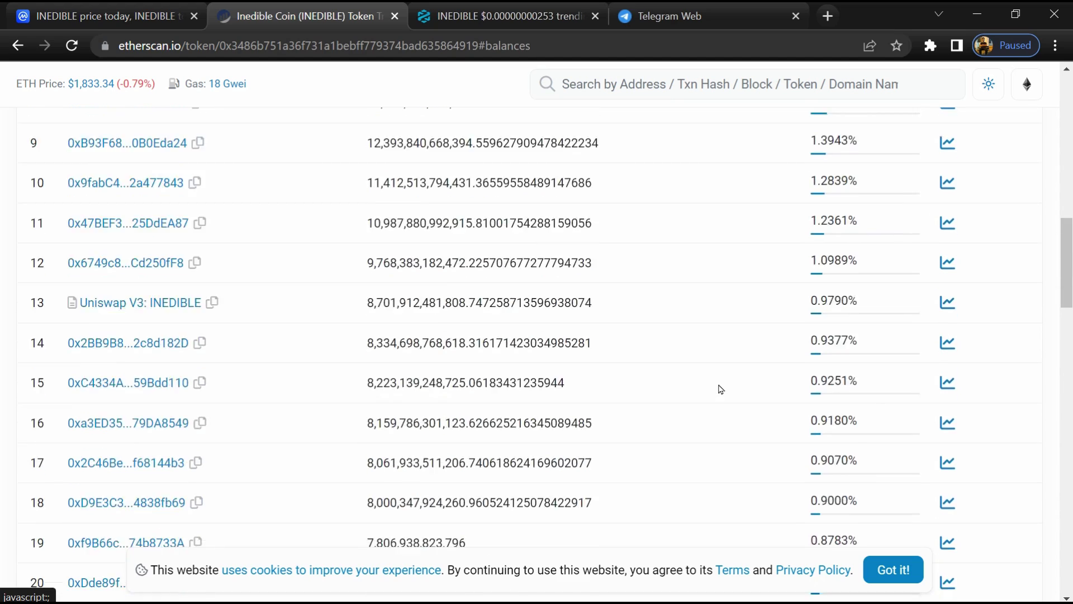
scroll(718, 389, "up", 3)
scroll(719, 389, "up", 1)
scroll(718, 389, "up", 1)
scroll(718, 389, "down", 1)
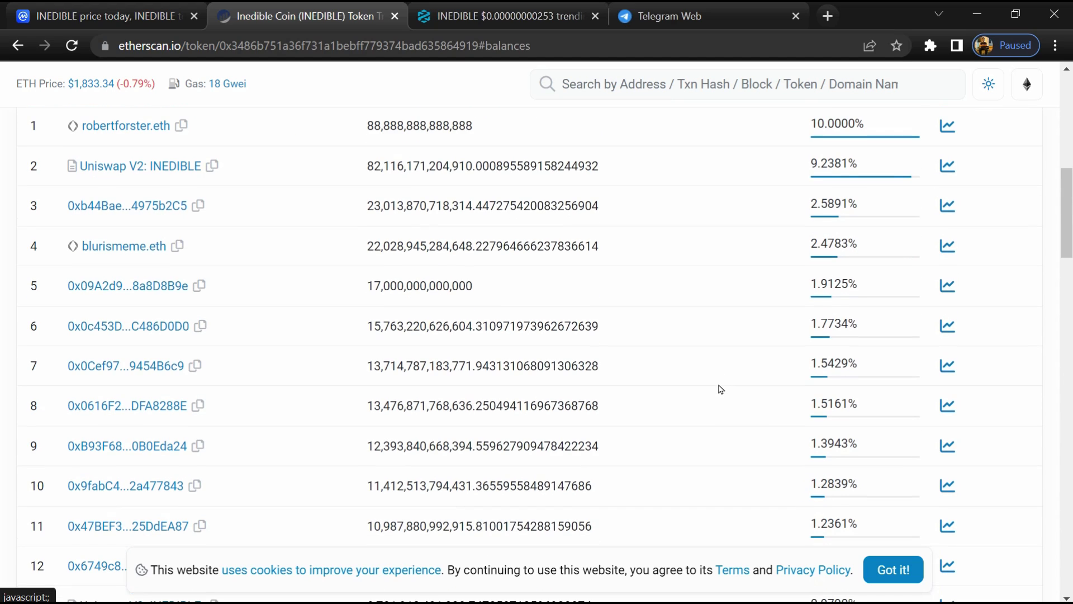